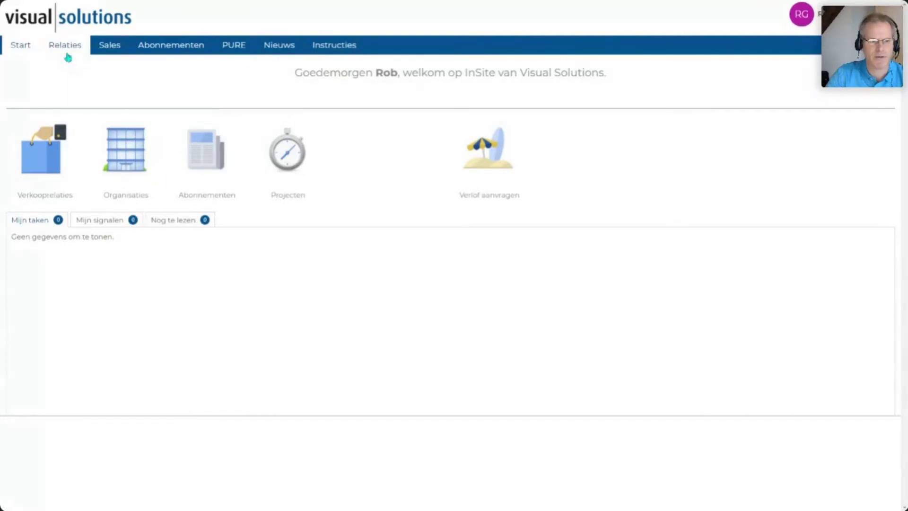
# Step: Open the CI Organisaties page and search Company.info for the new organisation "solar cleaning"
pyautogui.moveTo(67, 54)
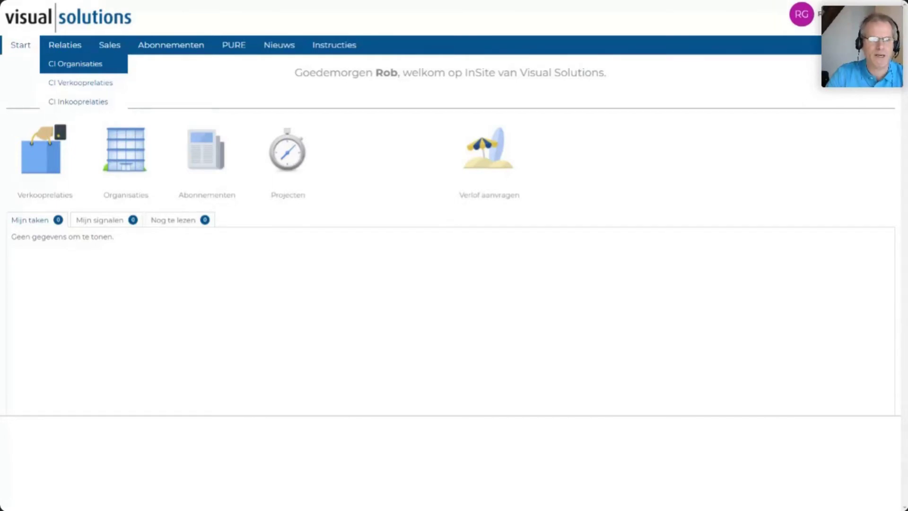
pyautogui.click(88, 70)
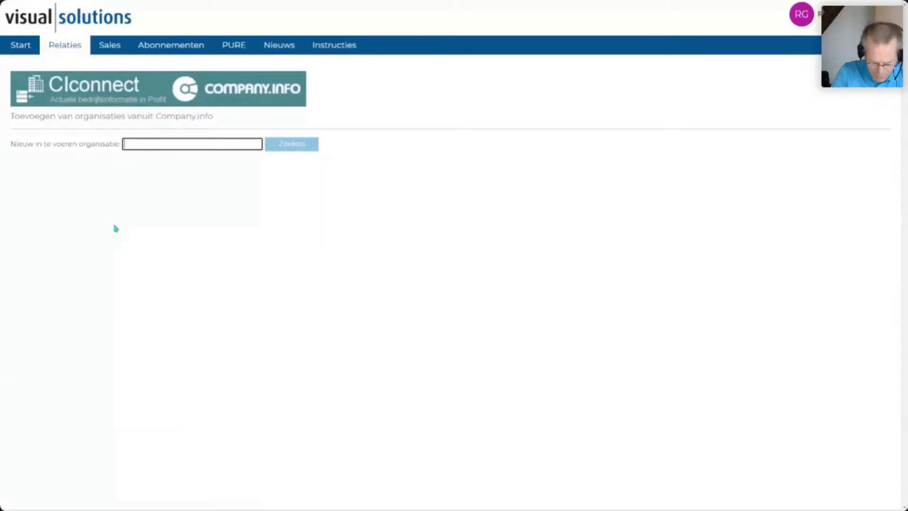
pyautogui.write('so')
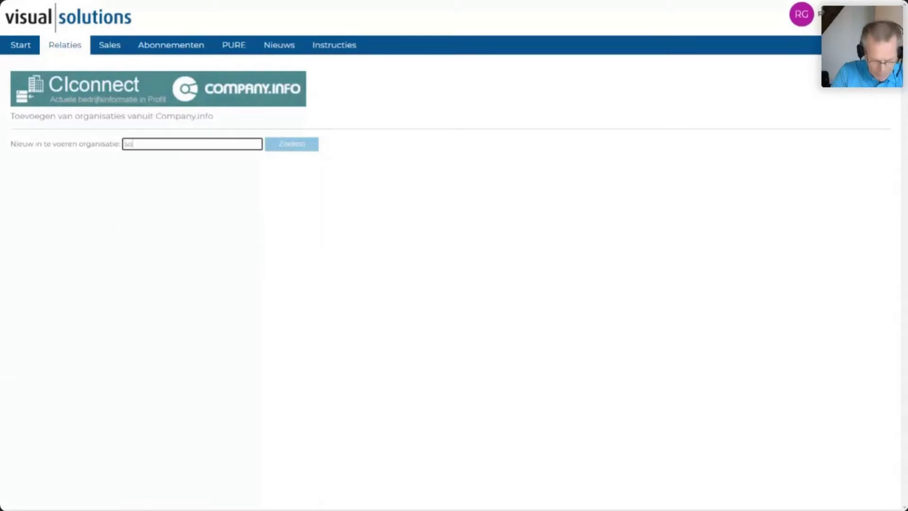
pyautogui.write('lar clan')
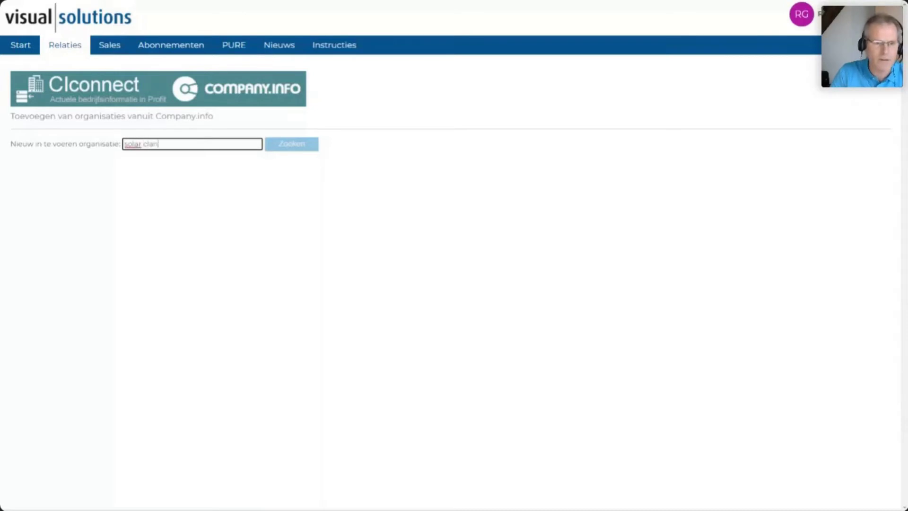
pyautogui.write('ing')
pyautogui.click(149, 144)
pyautogui.write('e')
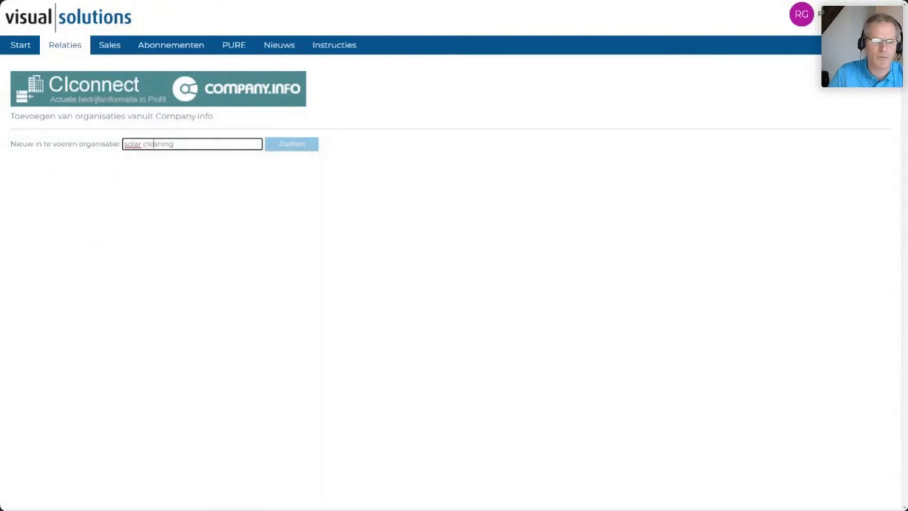
pyautogui.click(293, 145)
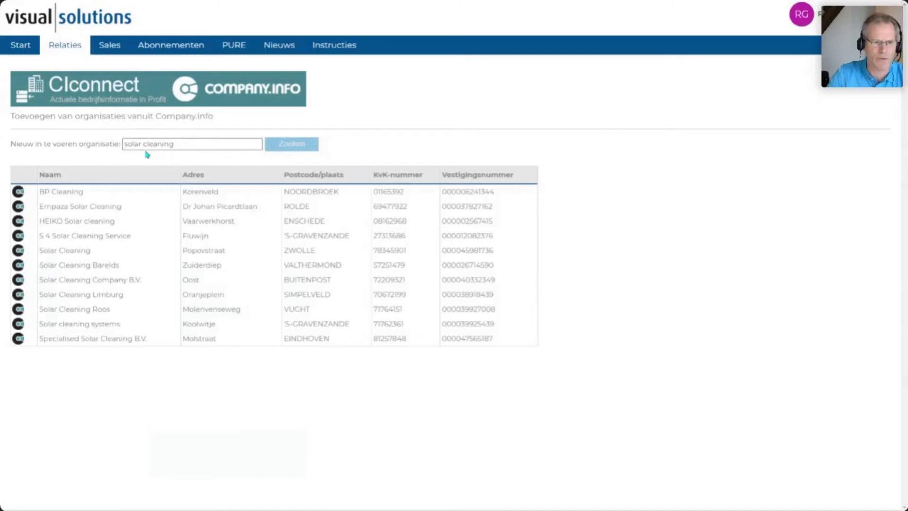
# Step: Select the organisation Solar Cleaning in Zwolle from the search results and retrieve its contact persons
pyautogui.click(101, 191)
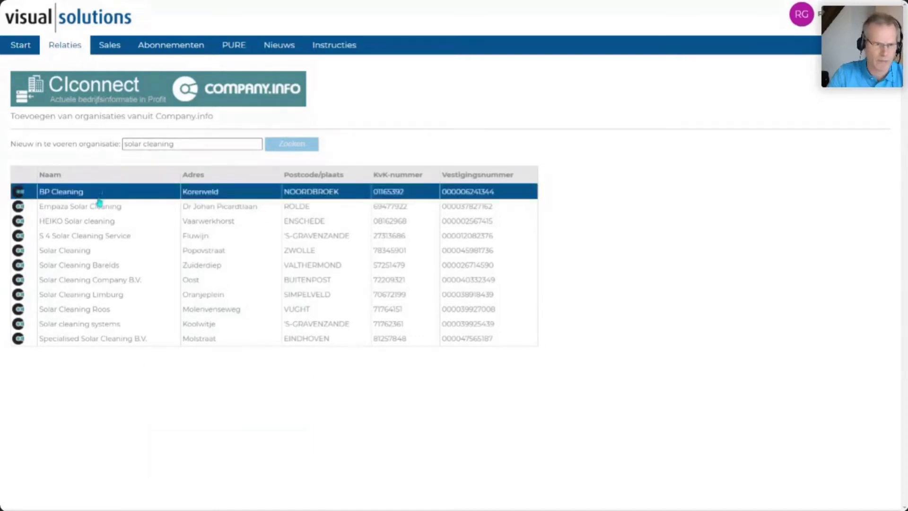
pyautogui.press('Down')
pyautogui.press('Down')
pyautogui.press('Down')
pyautogui.press('Down')
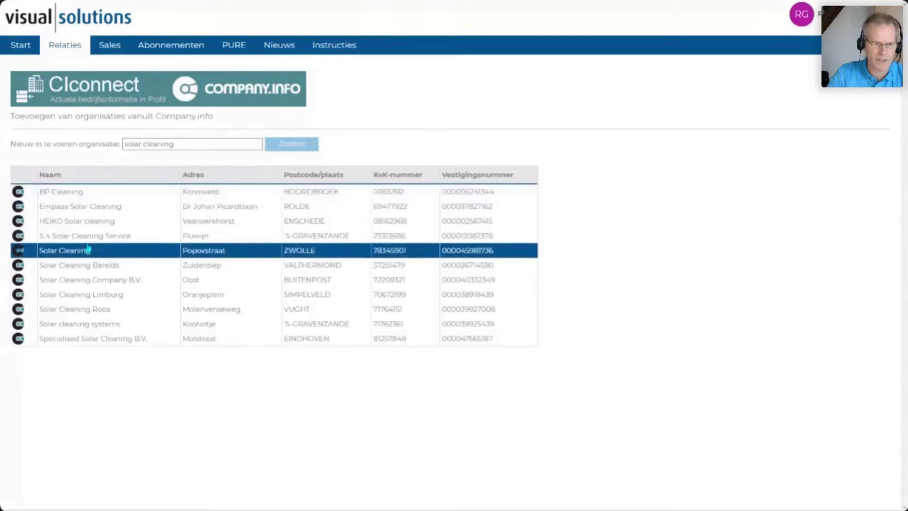
pyautogui.click(124, 249)
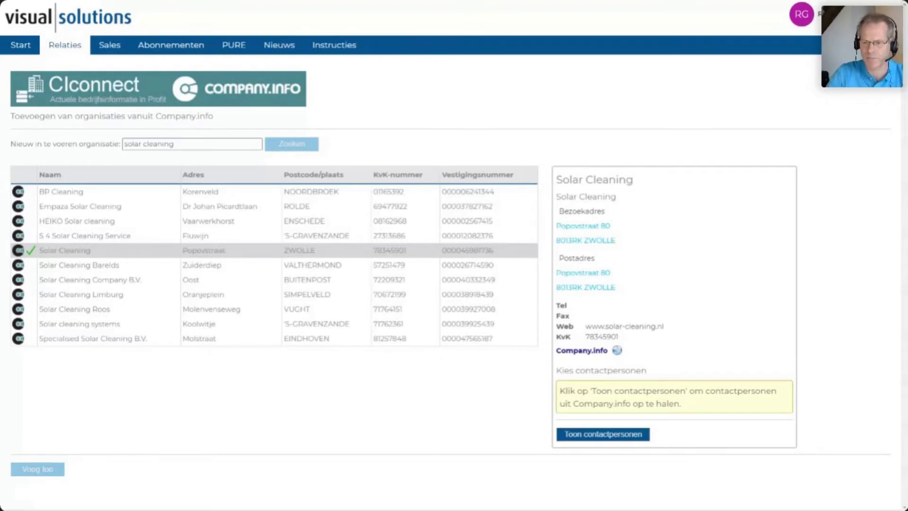
pyautogui.click(603, 437)
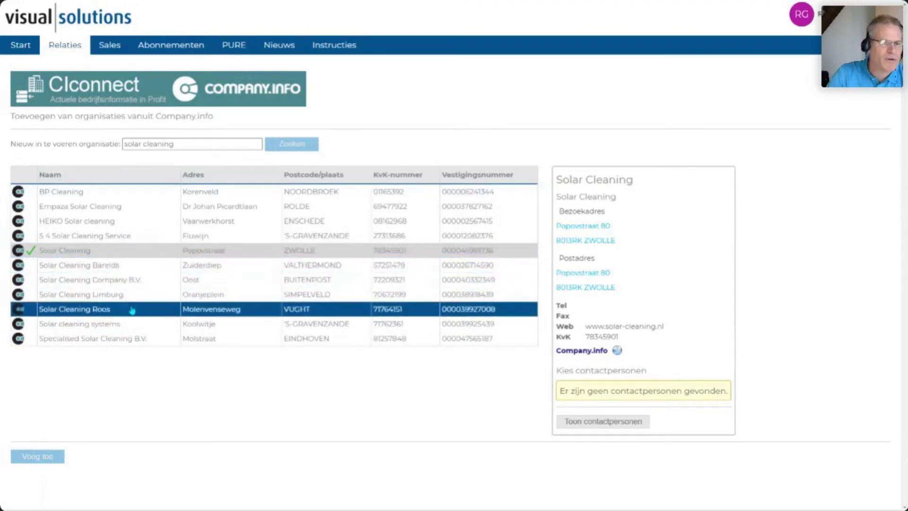
# Step: Add Solar Cleaning Company B.V. in Buitenpost as an organisation, with its director retrieved and included as contact person
pyautogui.click(139, 282)
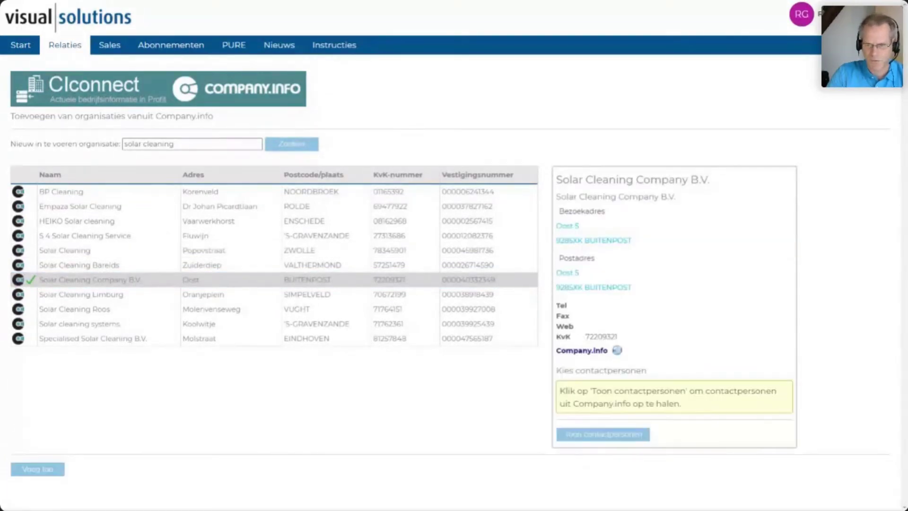
pyautogui.click(606, 435)
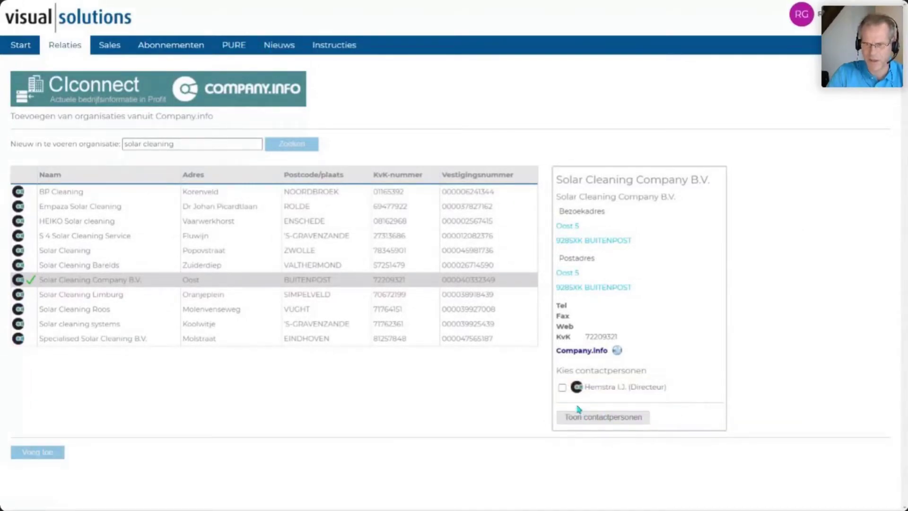
pyautogui.click(561, 387)
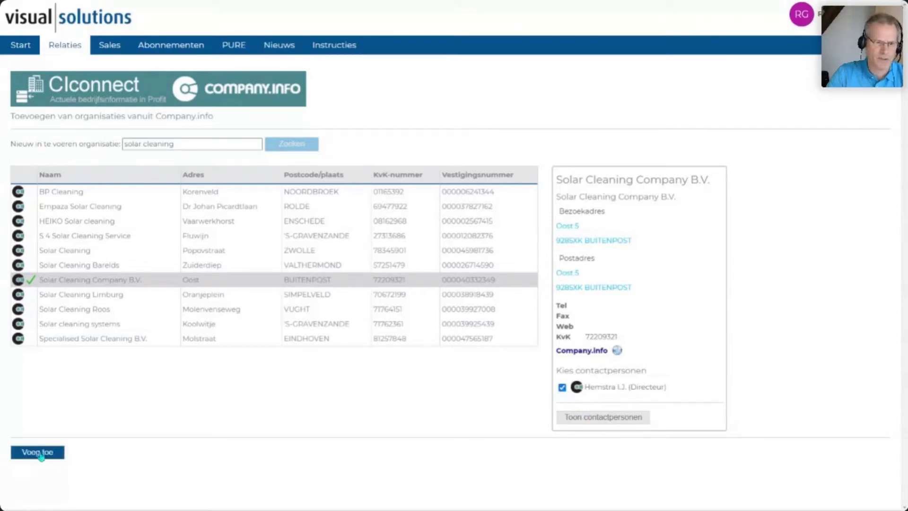
pyautogui.click(41, 455)
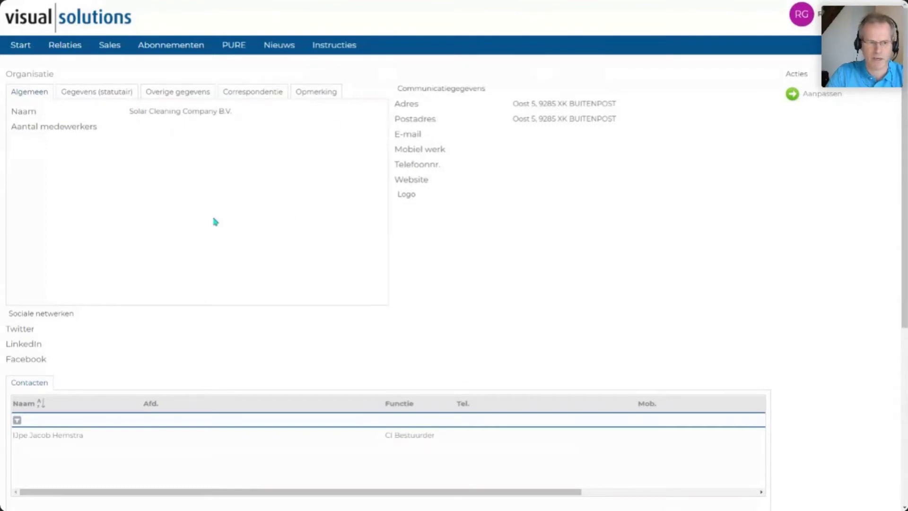
pyautogui.click(46, 435)
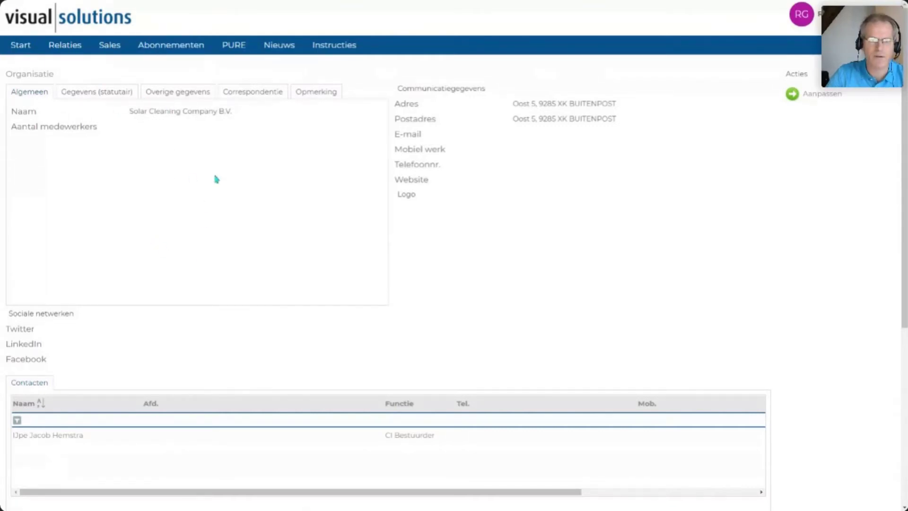
# Step: Leave full-screen view and open the Company.info website in a new browser tab
pyautogui.press('F11')
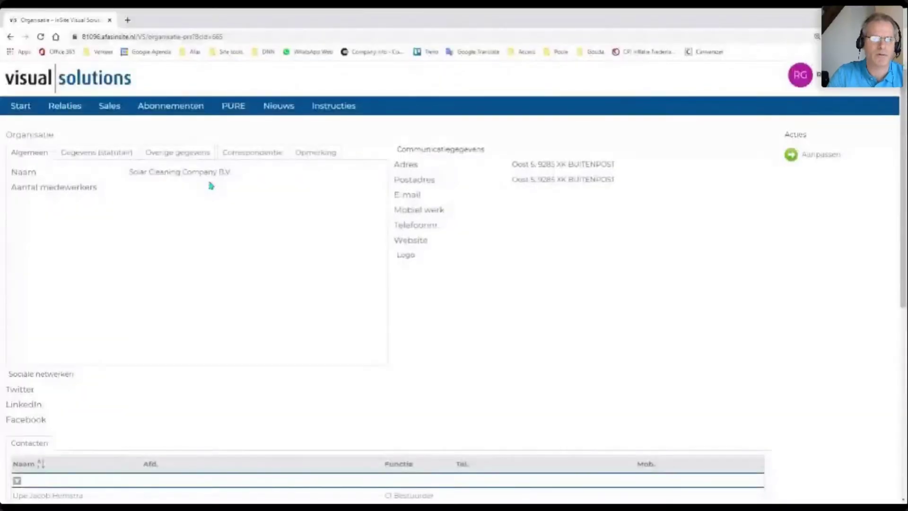
pyautogui.click(127, 21)
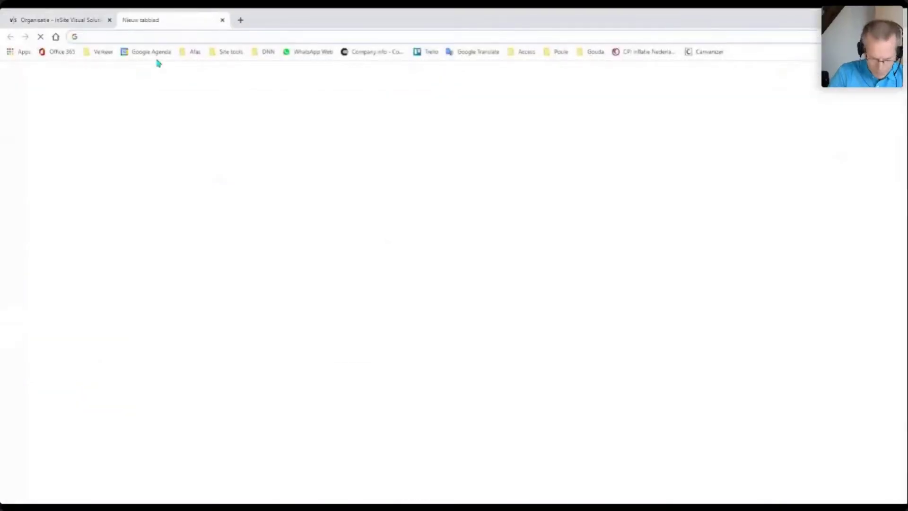
pyautogui.write('compa')
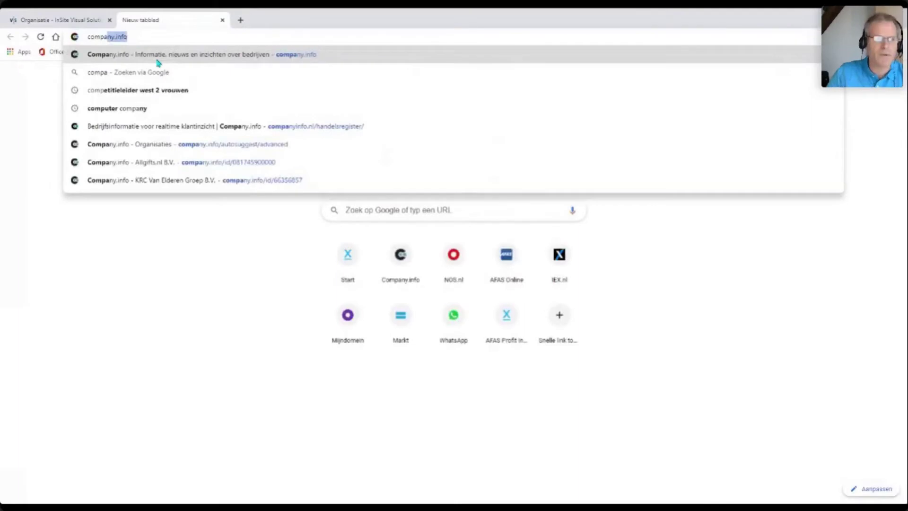
pyautogui.write('nu')
pyautogui.press('Down')
pyautogui.press('Return')
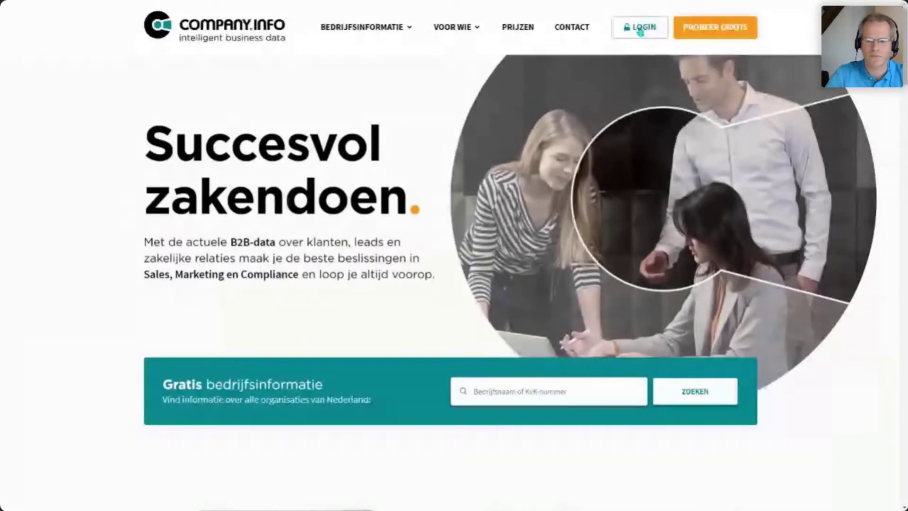
# Step: Log in to Company.info with the saved e-mail address and account password
pyautogui.click(638, 29)
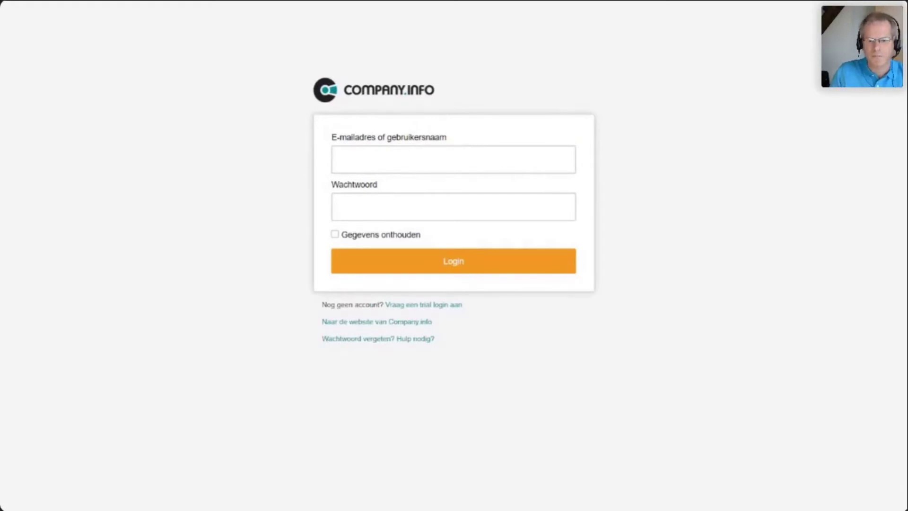
pyautogui.click(453, 159)
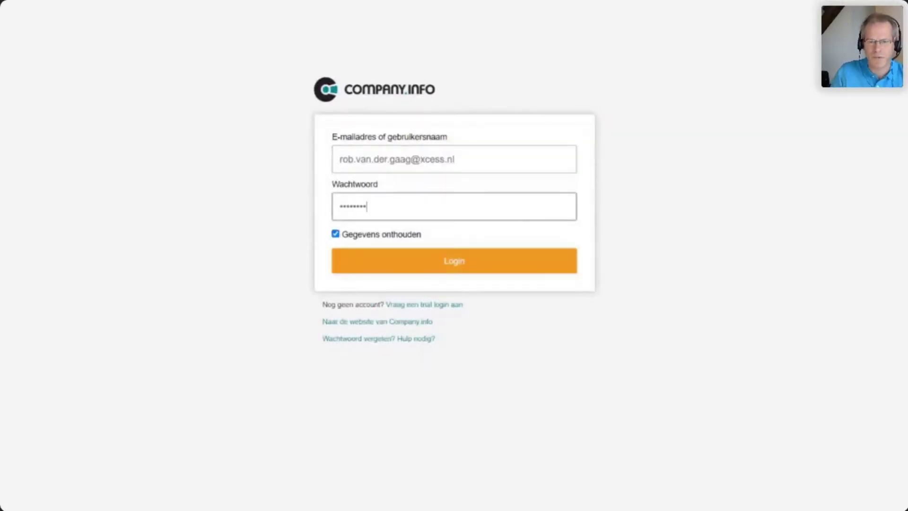
pyautogui.press('Return')
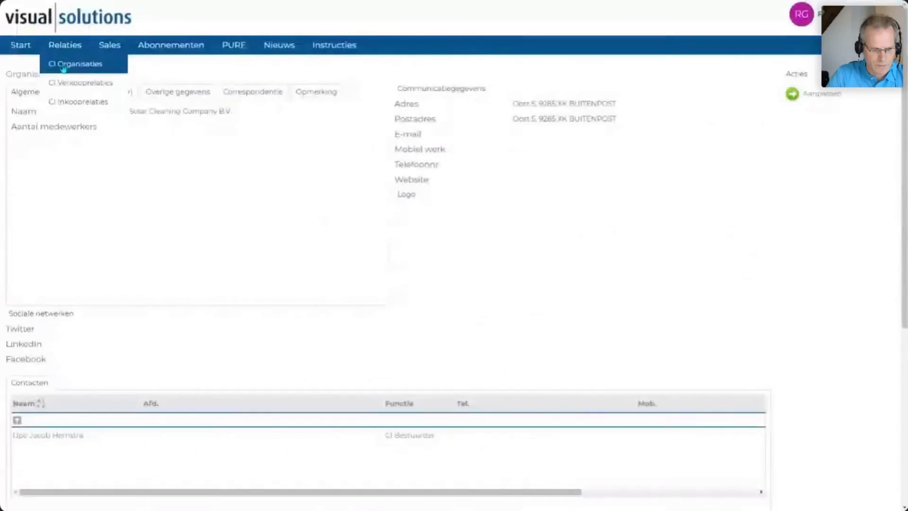
# Step: Switch back to InSite and search CI Organisaties for the new organisation "de variabele"
pyautogui.click(65, 64)
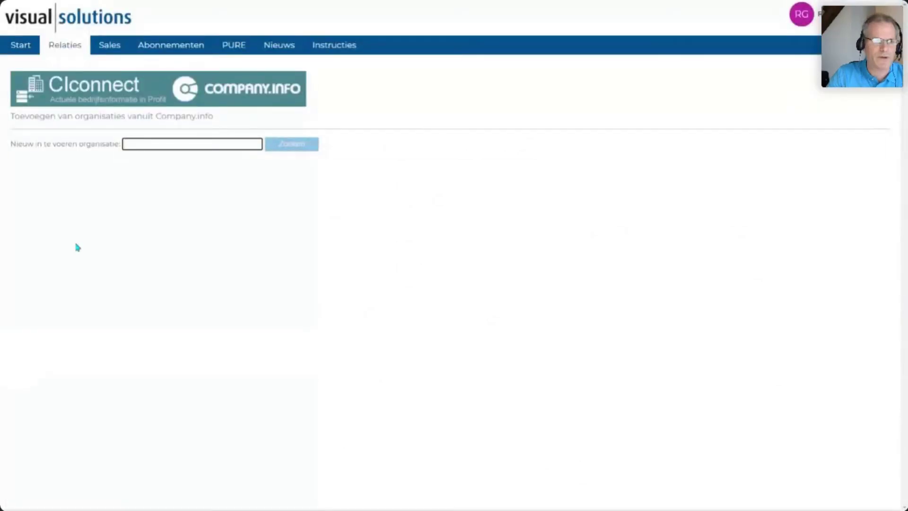
pyautogui.write('de variable')
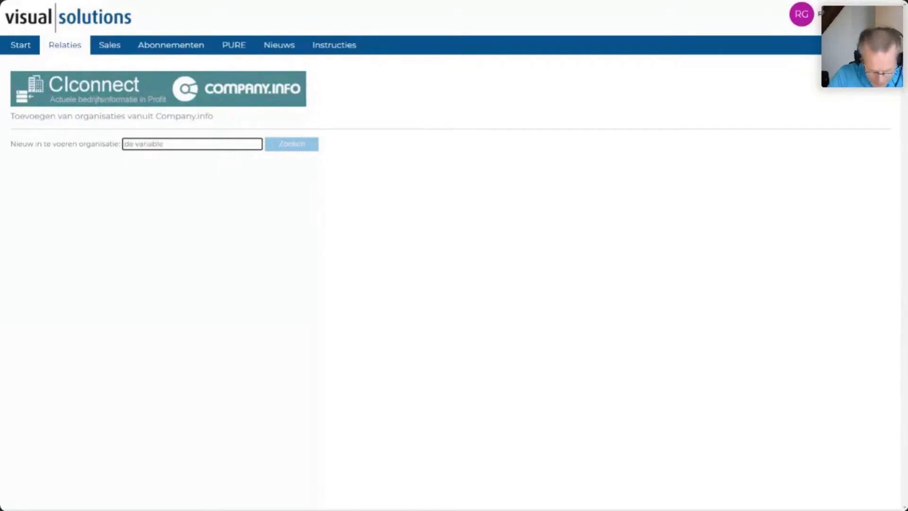
pyautogui.hotkey('ctrl', 'shift', 'Left')
pyautogui.write('variabele')
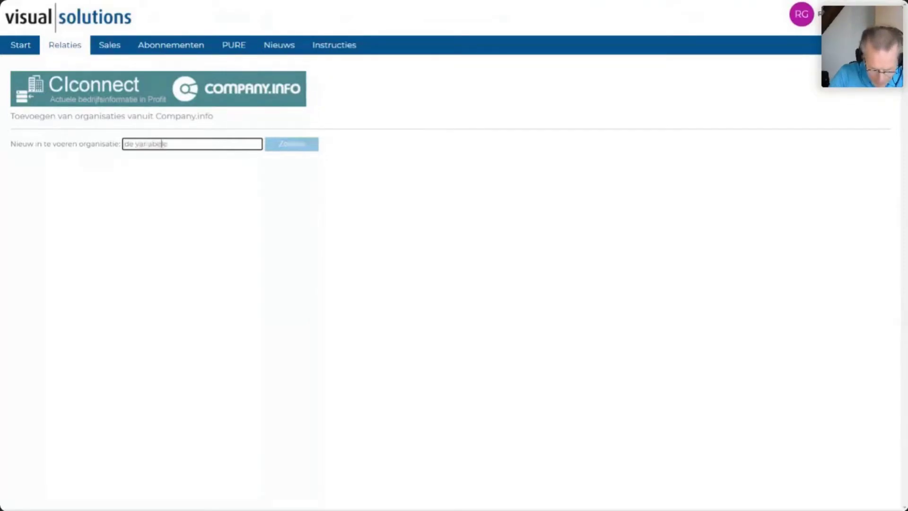
pyautogui.press('Return')
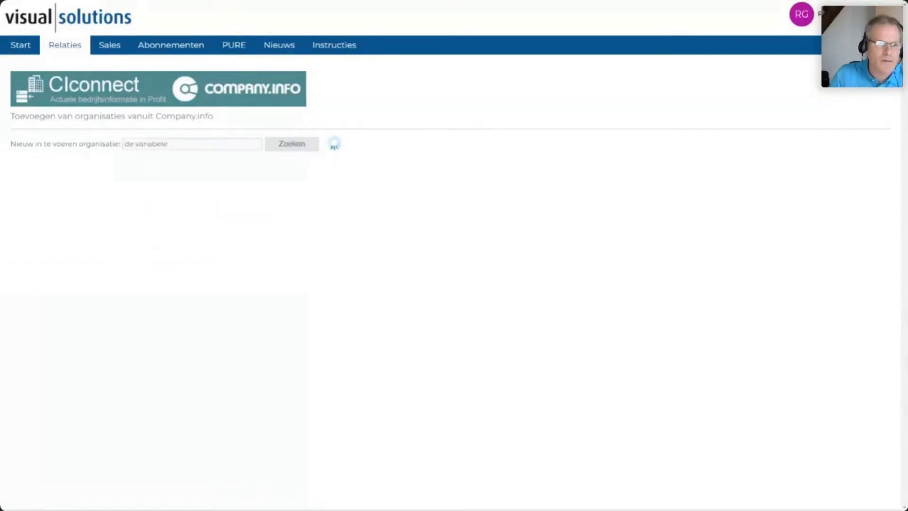
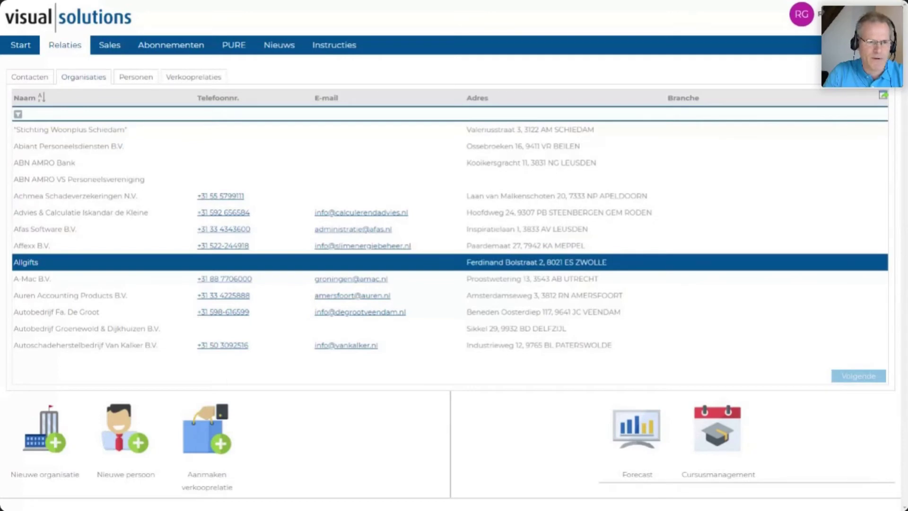
# Step: Open the organisation Affexx B.V. and examine its Company.Info I, II, III and IV details
pyautogui.click(57, 248)
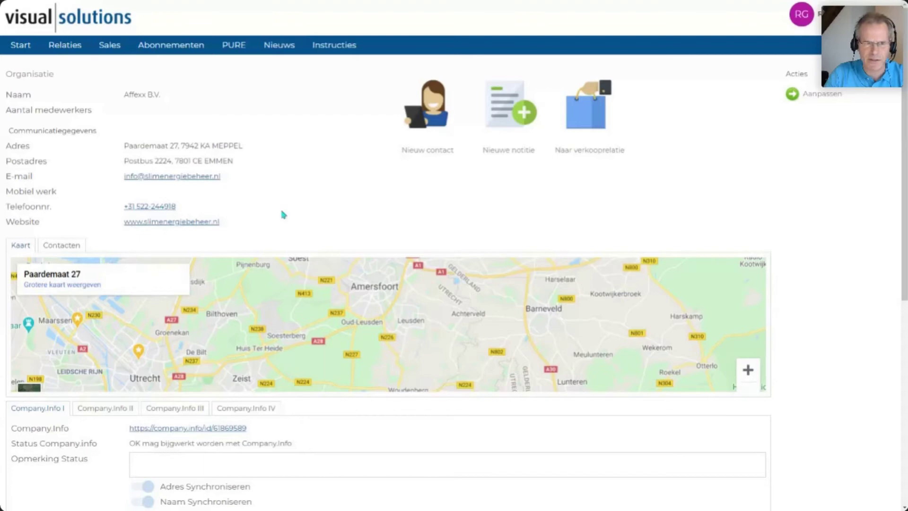
pyautogui.scroll(-3, 283, 214)
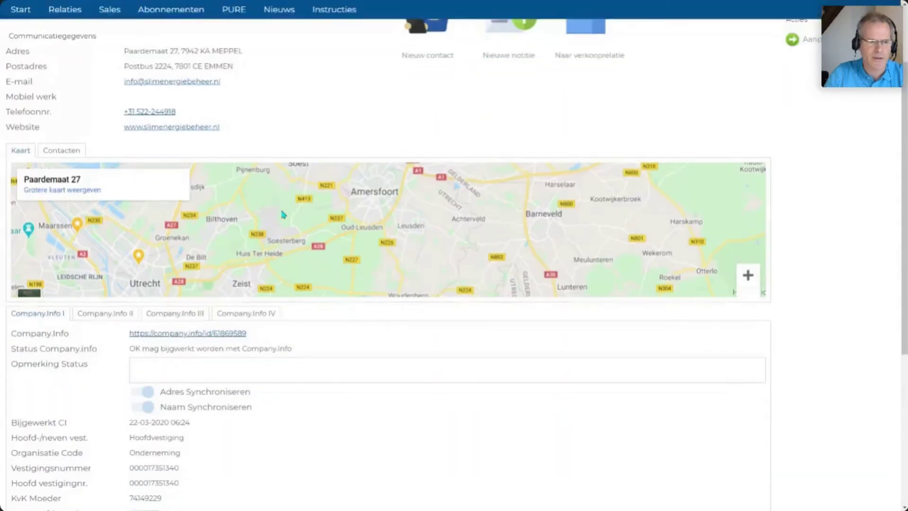
pyautogui.scroll(-3, 282, 214)
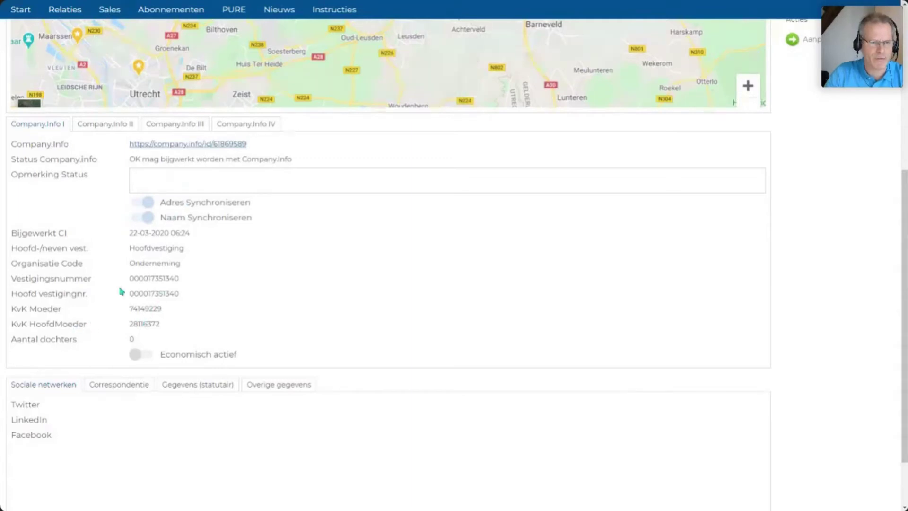
pyautogui.click(106, 124)
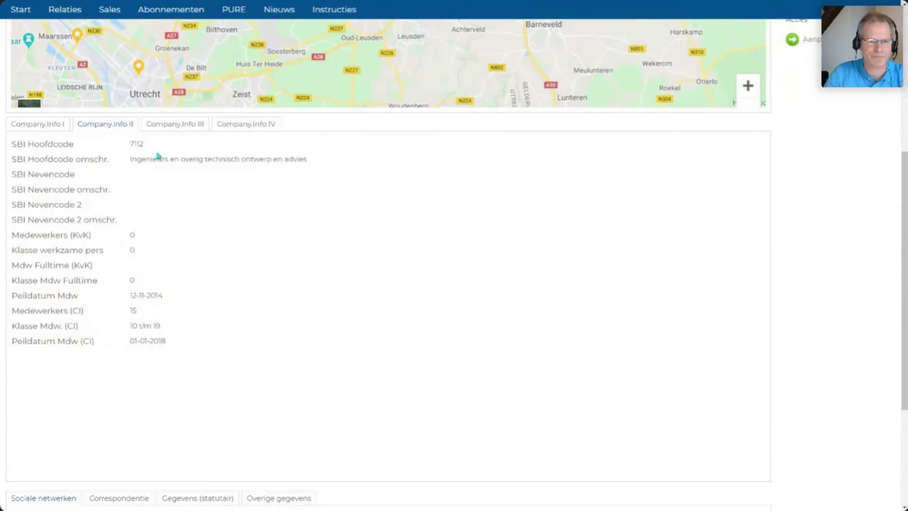
pyautogui.click(169, 126)
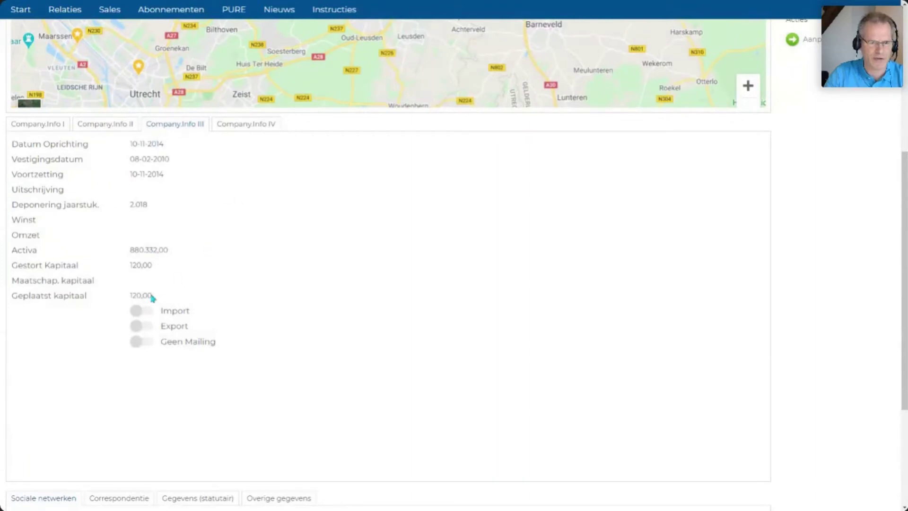
pyautogui.click(229, 126)
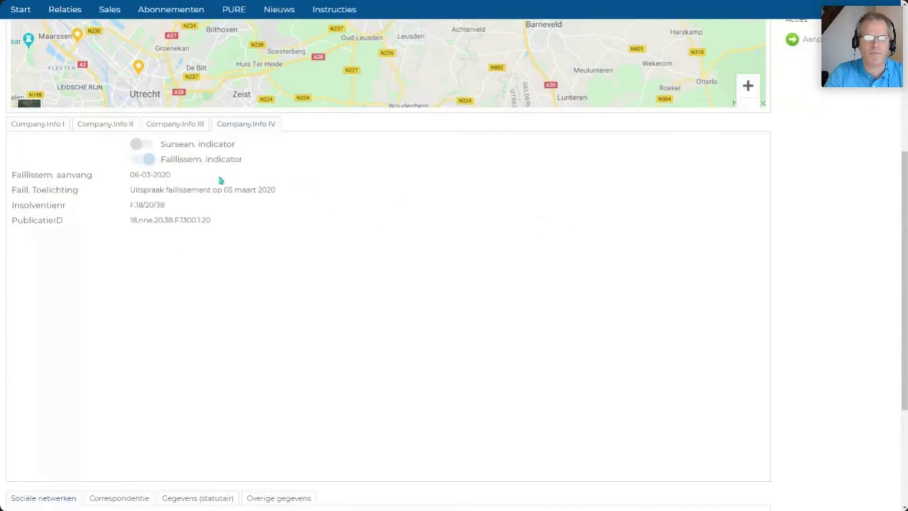
# Step: Return from the Affexx B.V. record to the Relaties overview of organisations
pyautogui.scroll(6, 203, 179)
pyautogui.moveTo(69, 51)
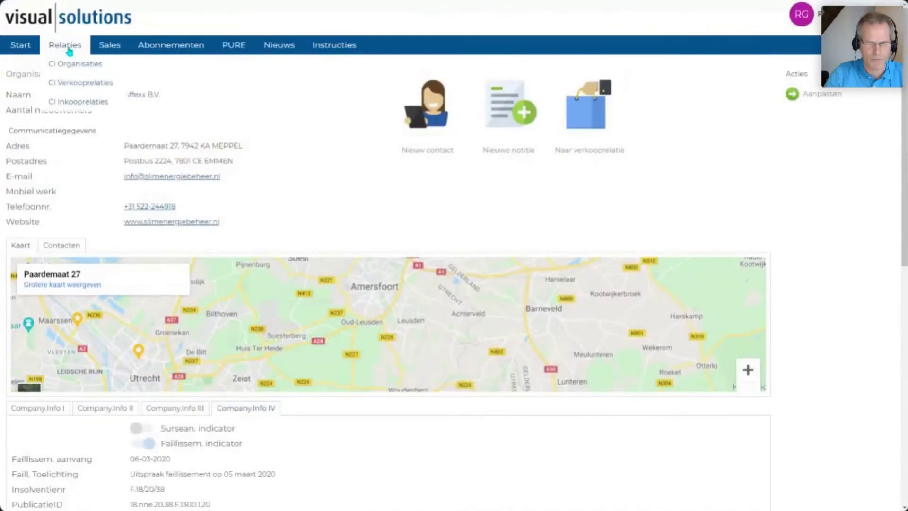
pyautogui.click(68, 52)
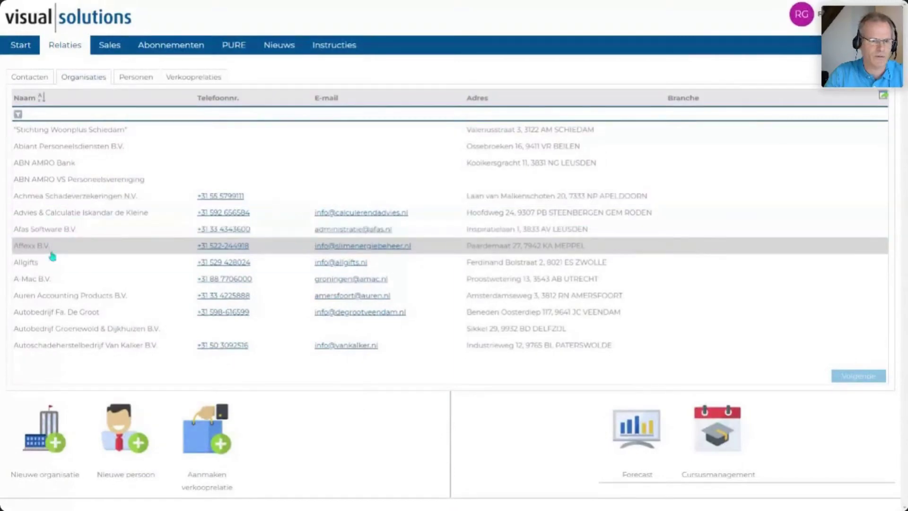
# Step: Open the organisation Allgifts and examine its address details, Company.Info I synchronisation settings and the Bijgewerkt CI update timestamp
pyautogui.click(45, 266)
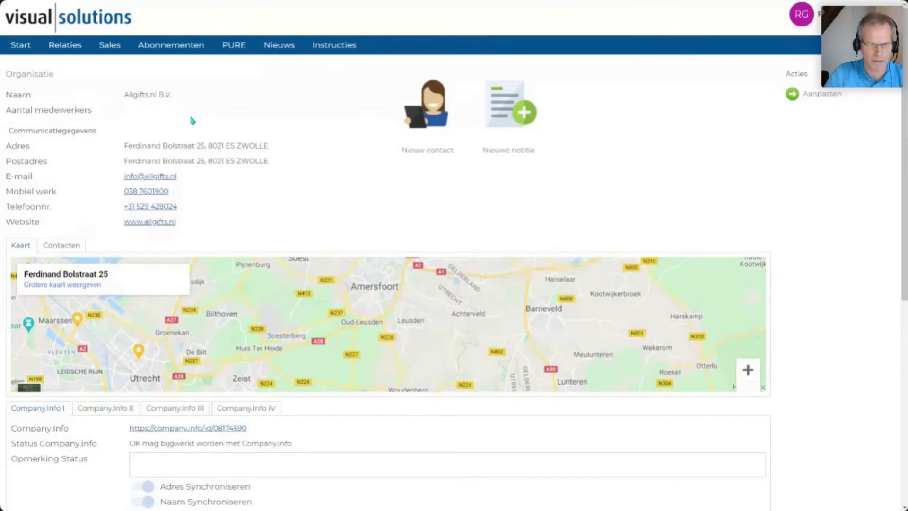
pyautogui.scroll(-2, 191, 119)
pyautogui.scroll(-4, 191, 118)
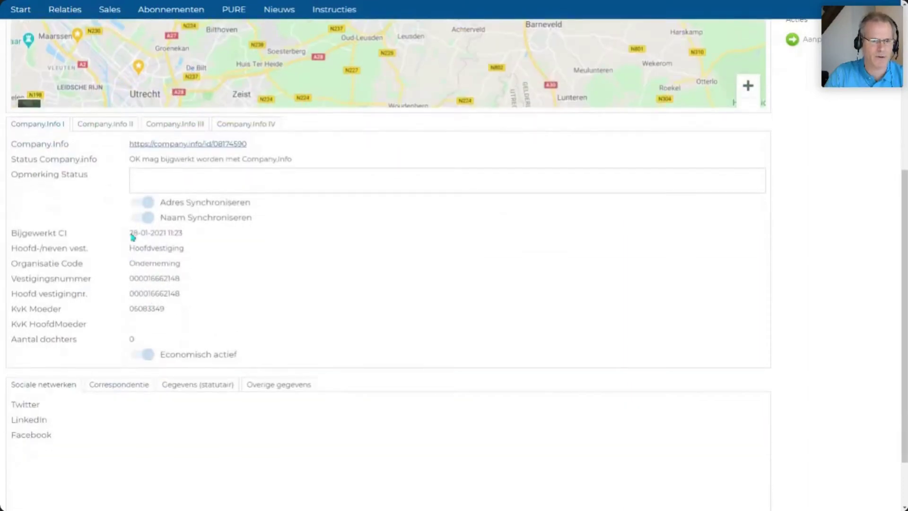
pyautogui.moveTo(130, 233); pyautogui.dragTo(183, 234)
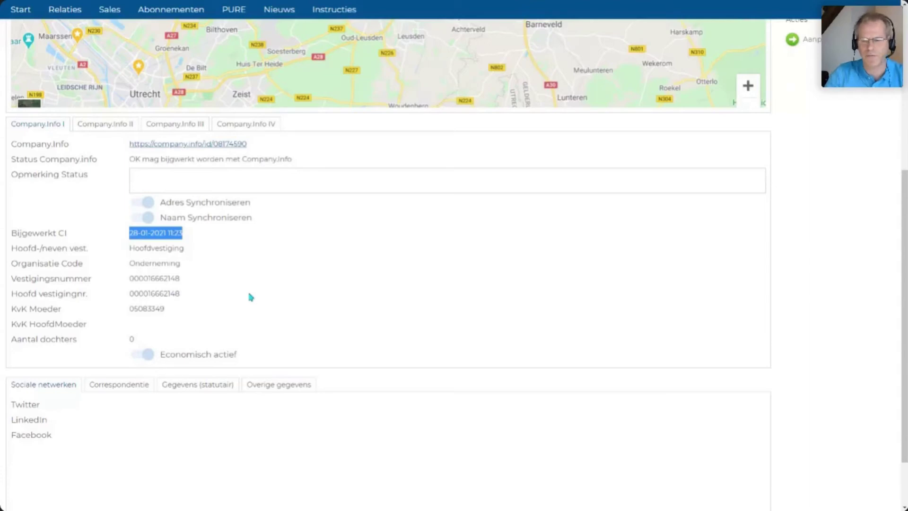
pyautogui.scroll(4, 251, 297)
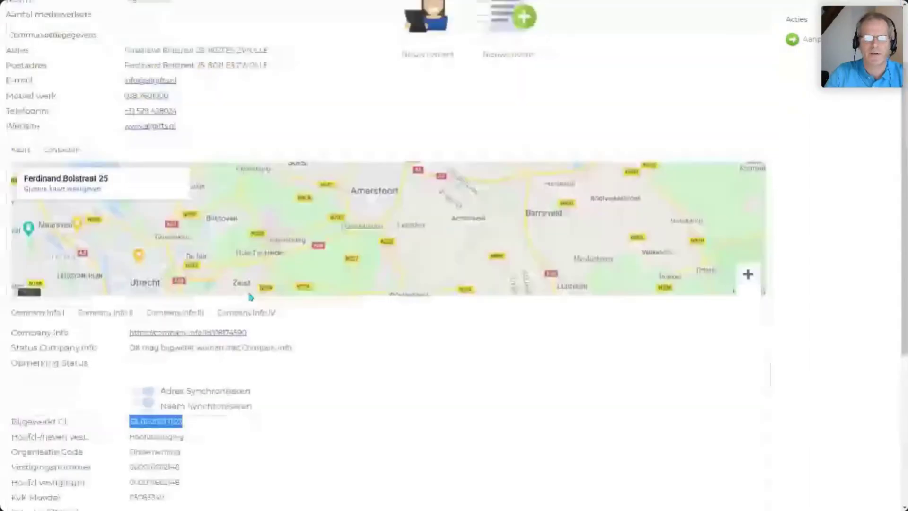
pyautogui.scroll(-3, 251, 297)
pyautogui.scroll(3, 251, 297)
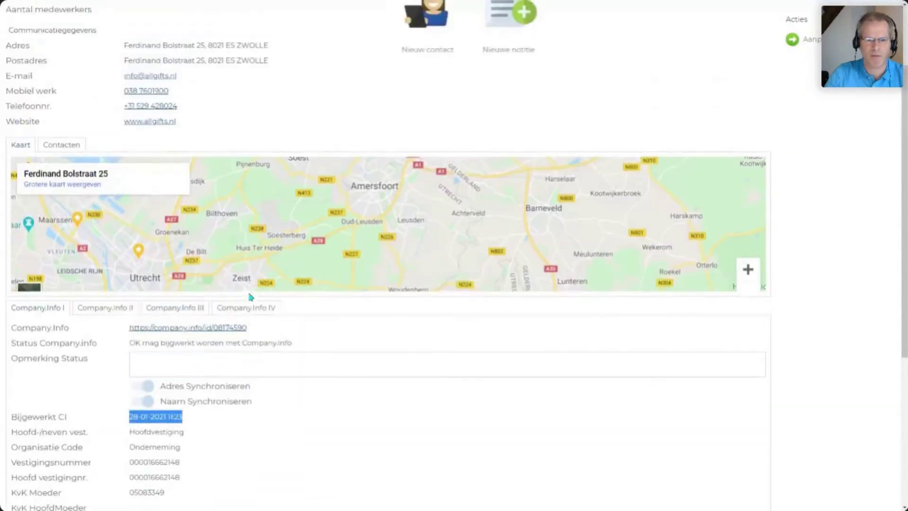
pyautogui.scroll(3, 250, 297)
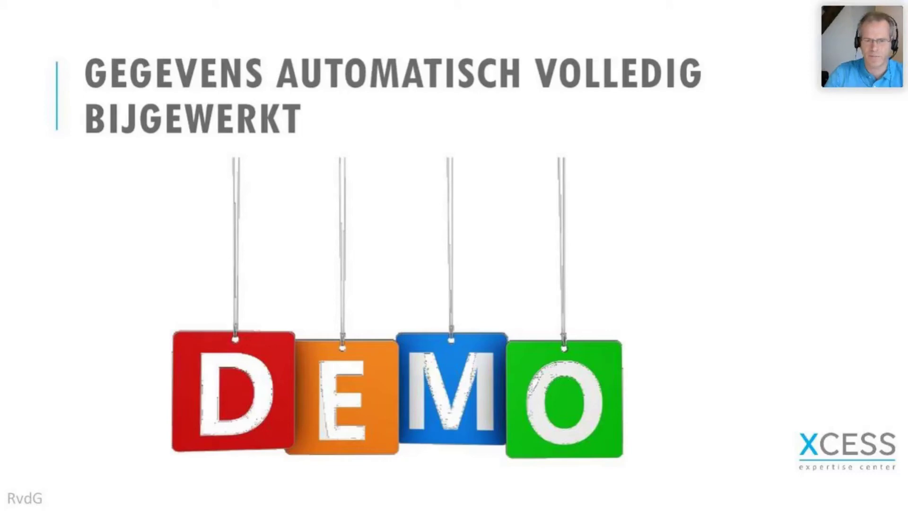
pyautogui.press('Right')
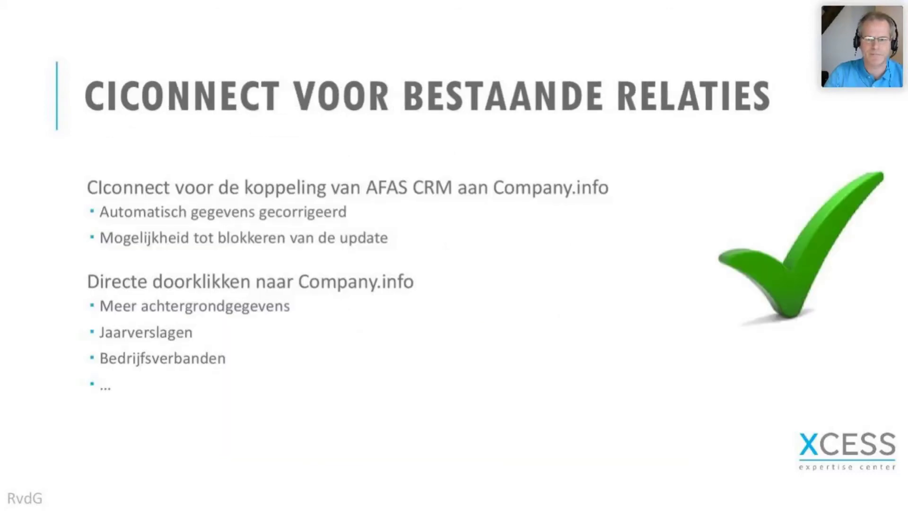